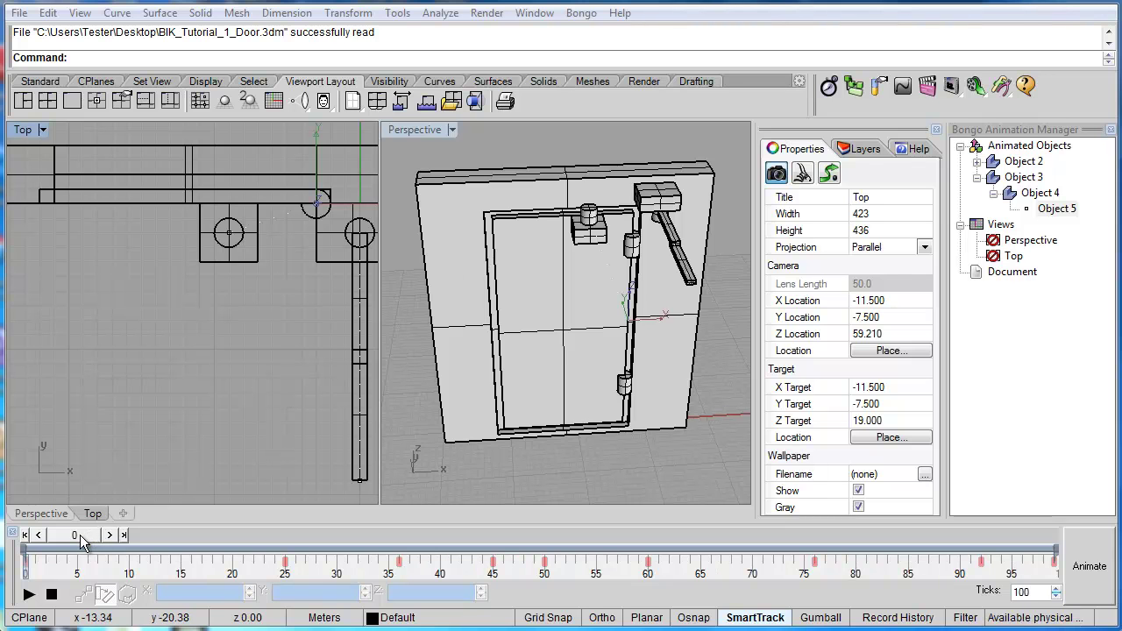
# Preview the door swinging open and compare the short arm Object 3 with the long arm Object 4
pyautogui.moveTo(80, 542); pyautogui.dragTo(58, 556)
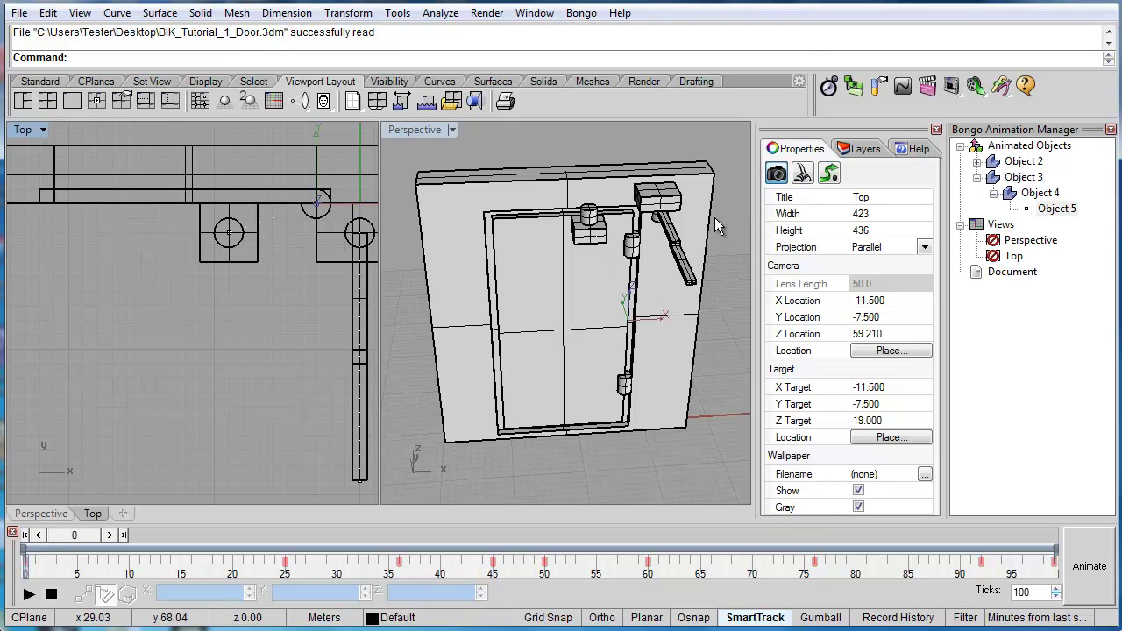
pyautogui.click(675, 246)
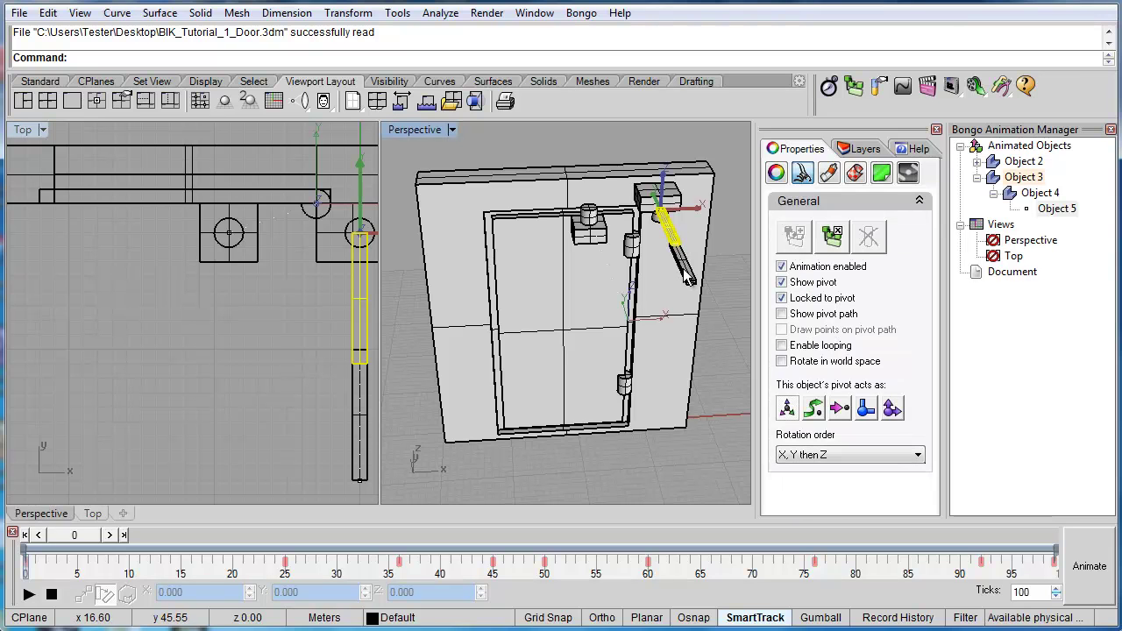
pyautogui.click(673, 235)
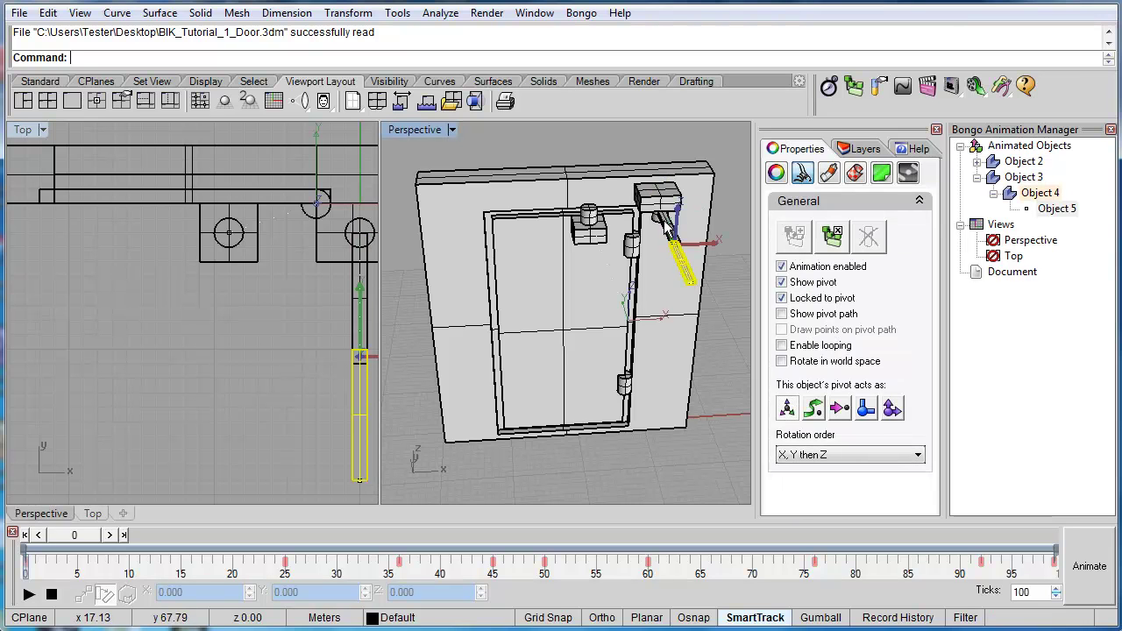
pyautogui.click(666, 226)
pyautogui.click(684, 269)
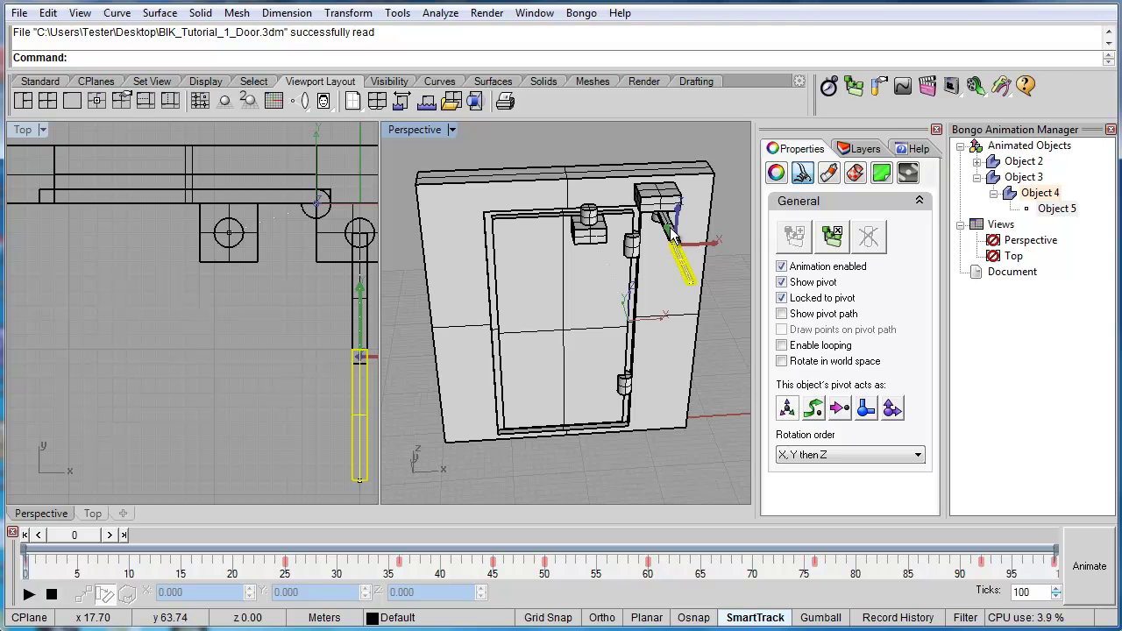
pyautogui.click(671, 226)
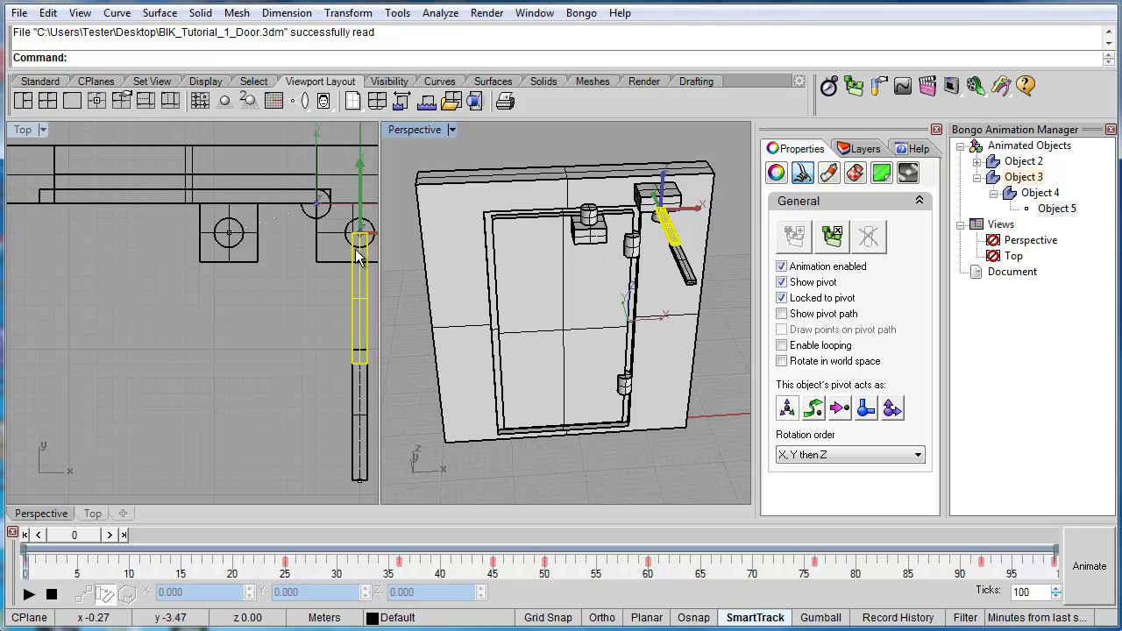
# Identify the long arm's bar and select the point at its free end in the Top view
pyautogui.click(363, 389)
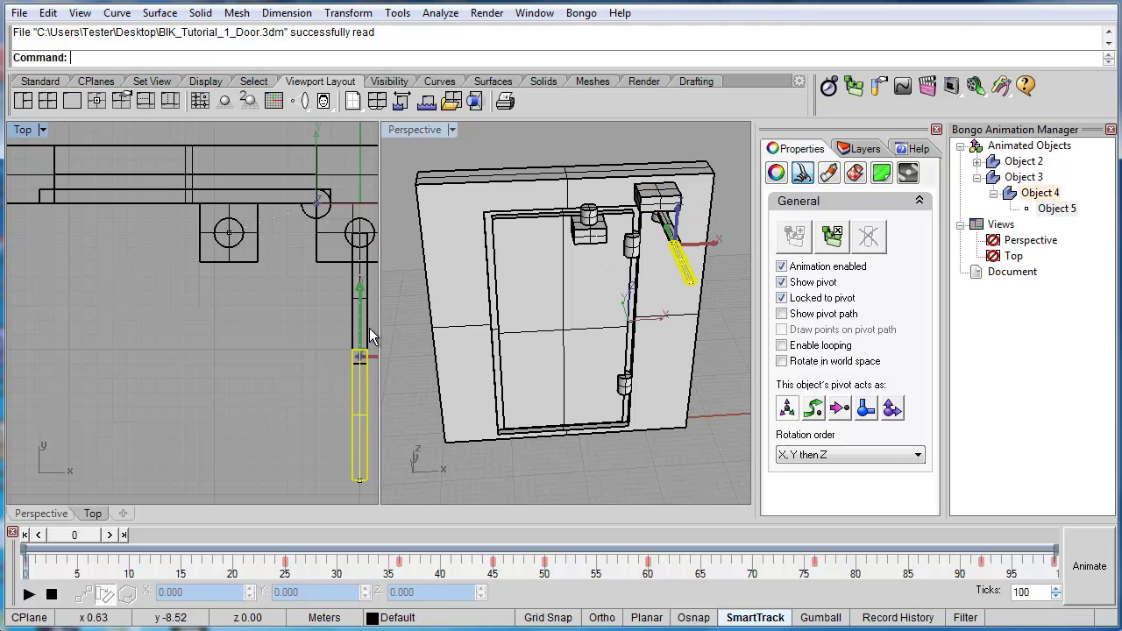
pyautogui.click(364, 299)
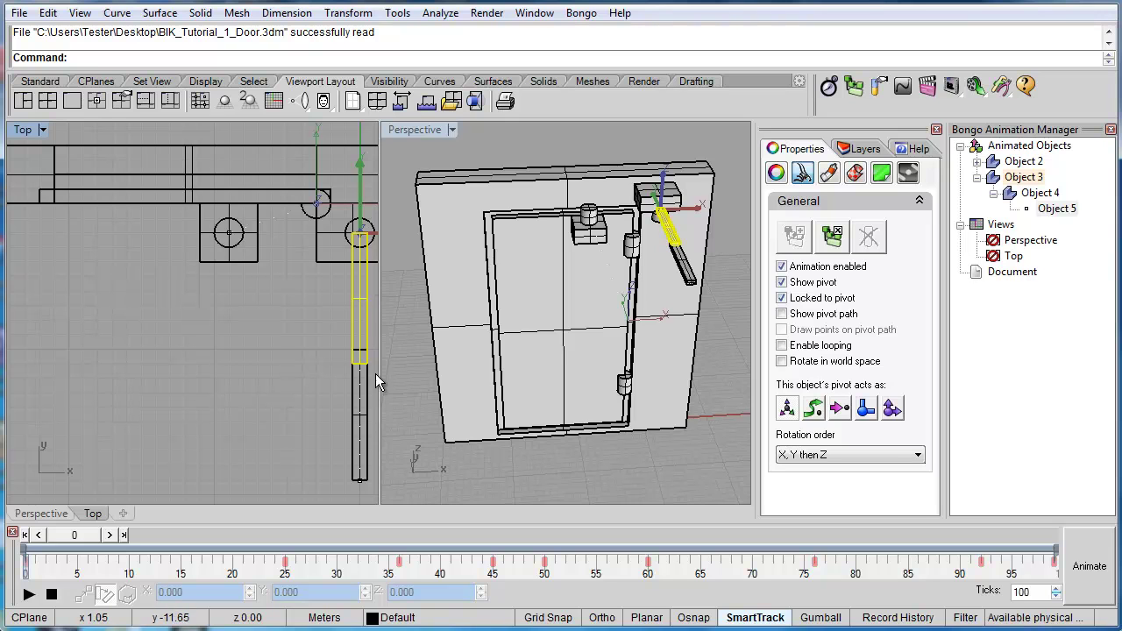
pyautogui.click(360, 483)
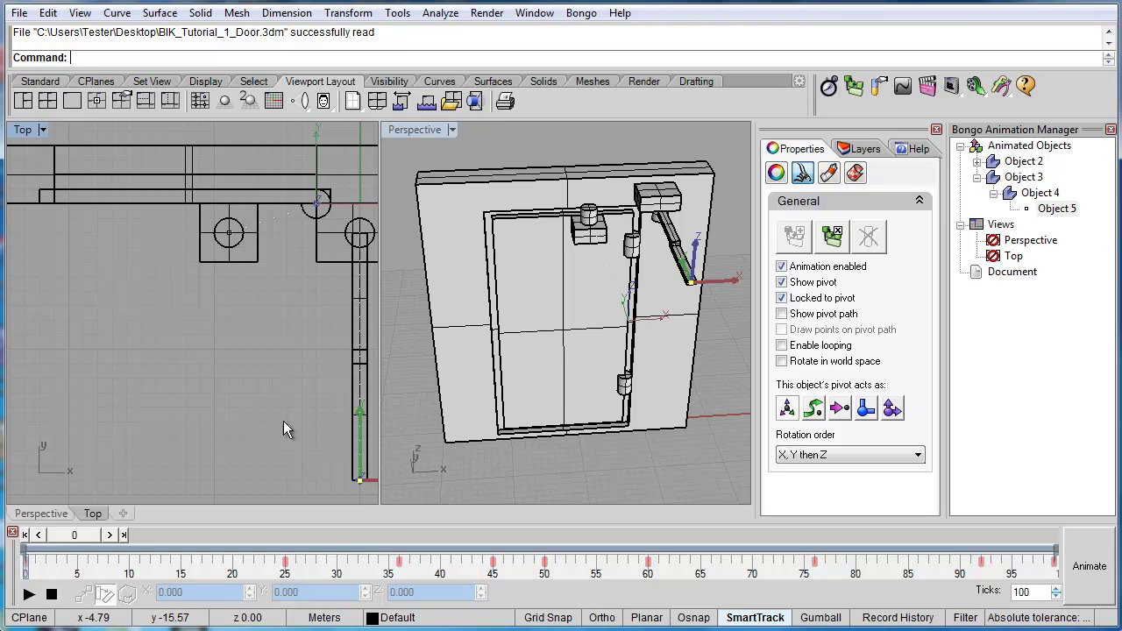
# Select 'point - Object 6', scrub the timeline to watch it follow the door, then deselect
pyautogui.click(233, 250)
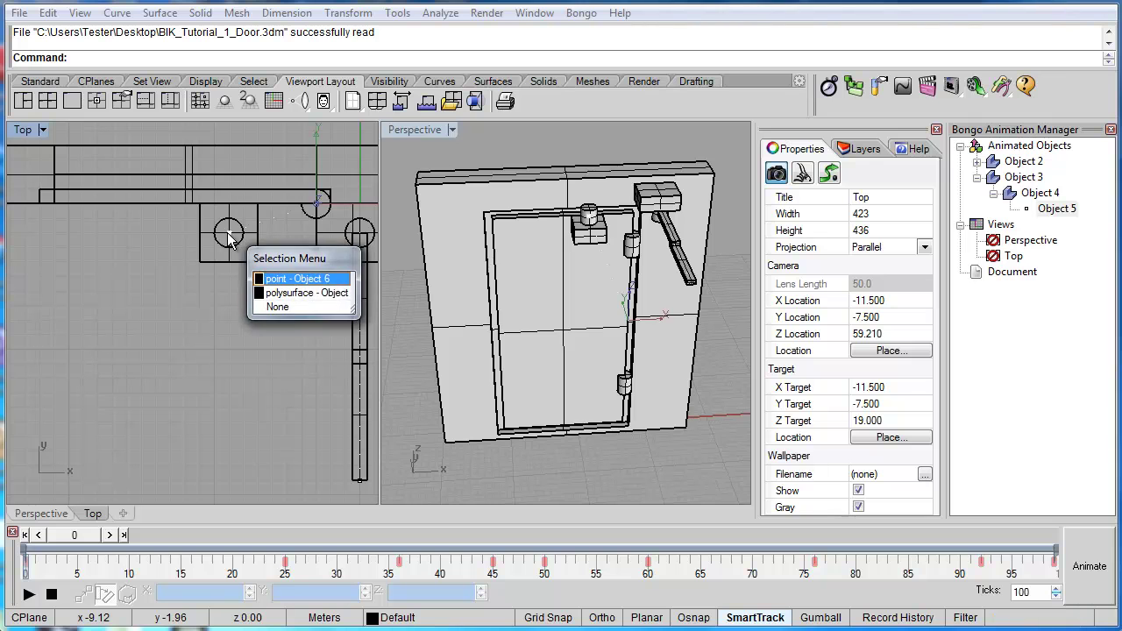
pyautogui.click(278, 279)
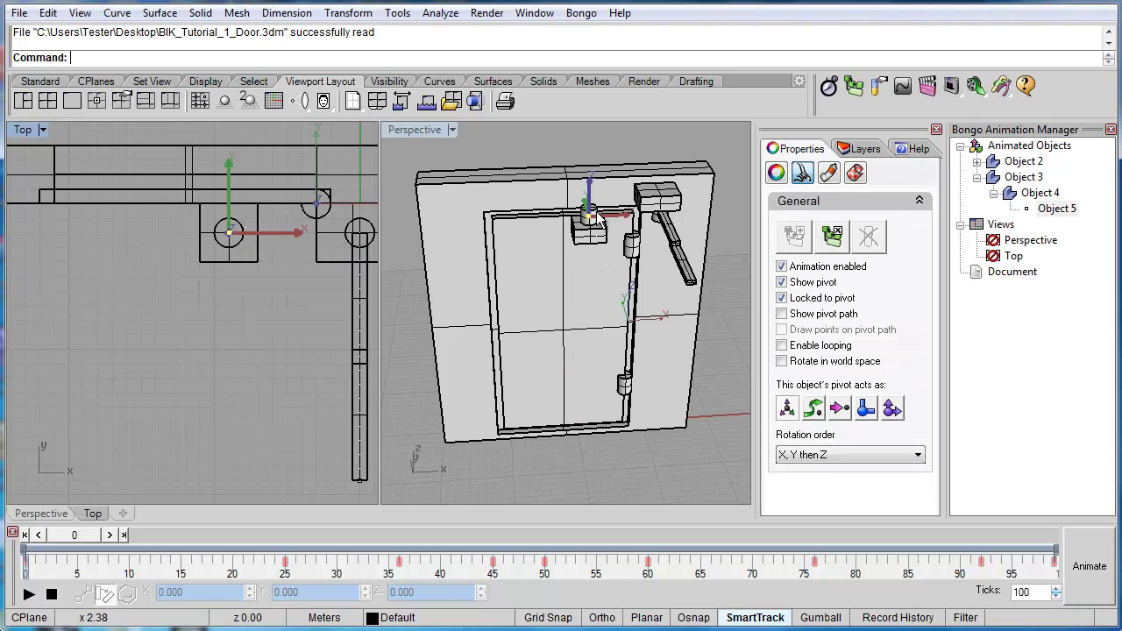
pyautogui.moveTo(24, 549); pyautogui.dragTo(66, 523)
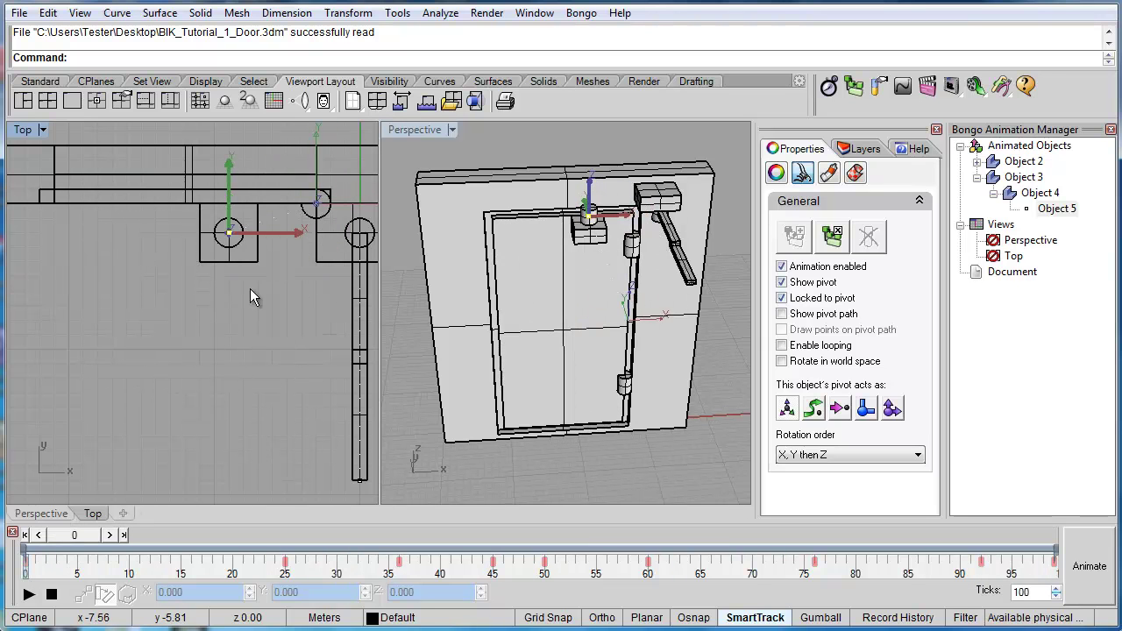
pyautogui.click(731, 216)
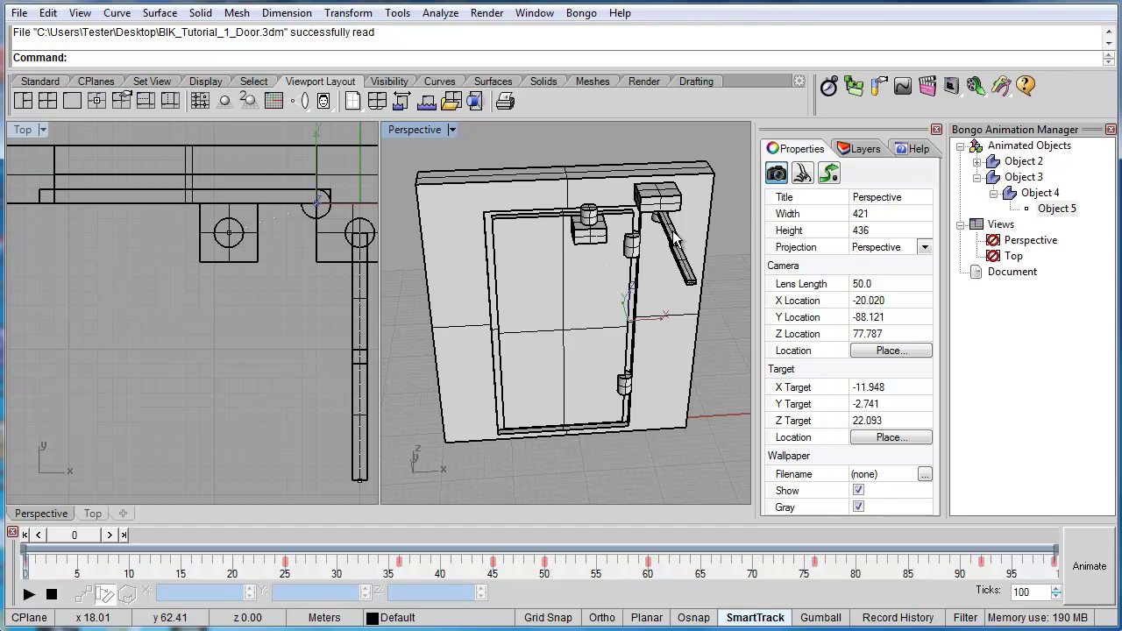
# Set Object 4's pivot to a hinge joint with axis Z using the 'A joint' button
pyautogui.click(675, 241)
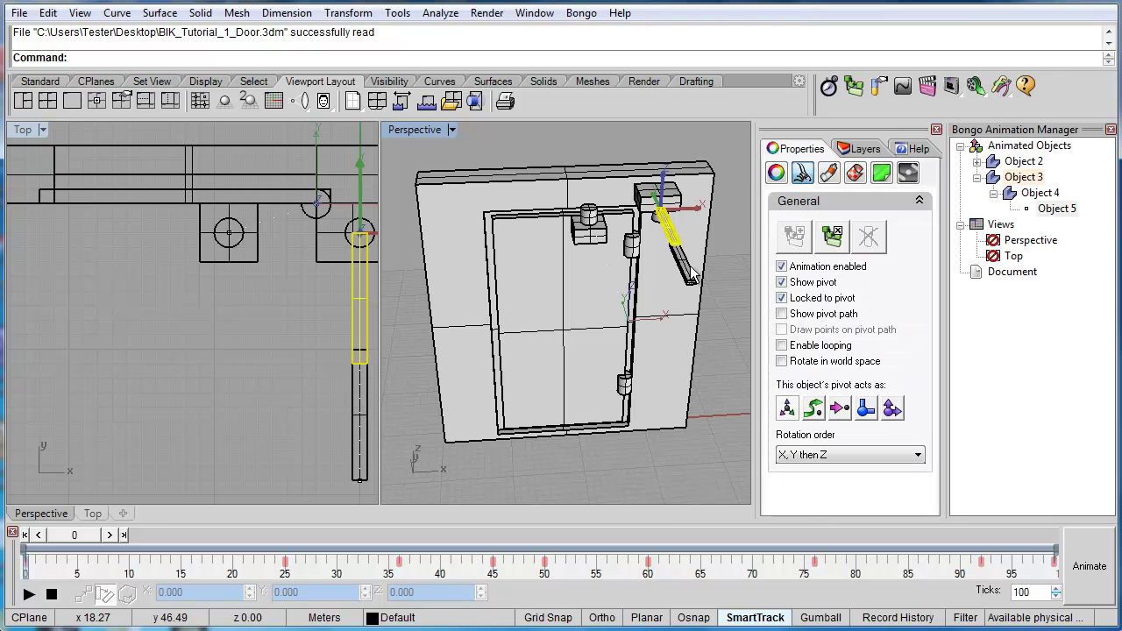
pyautogui.click(686, 272)
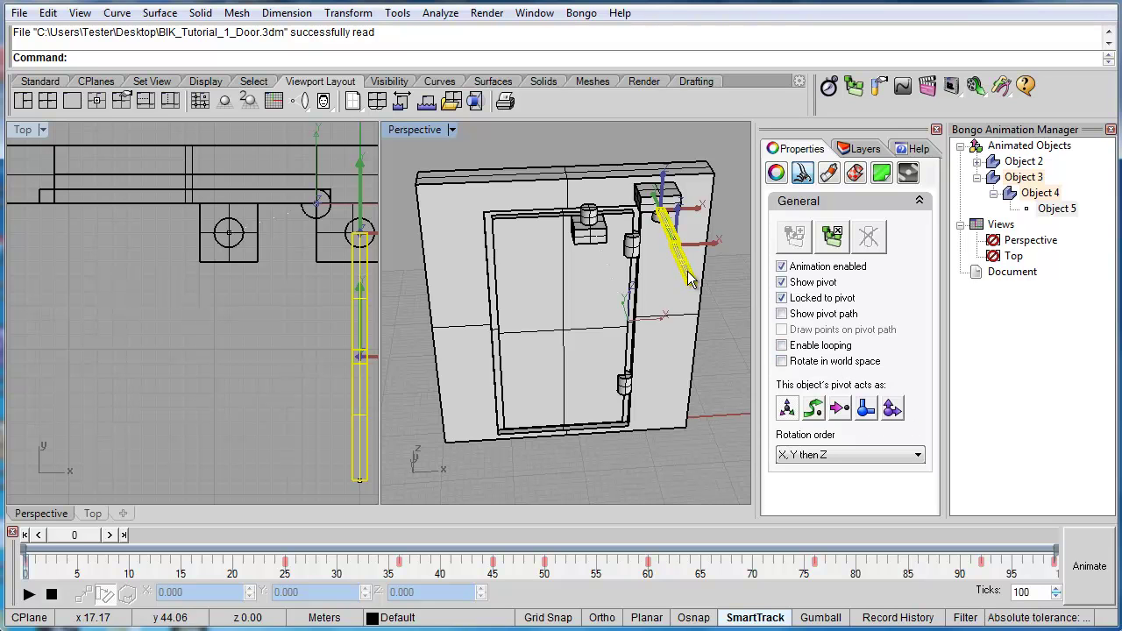
pyautogui.click(865, 410)
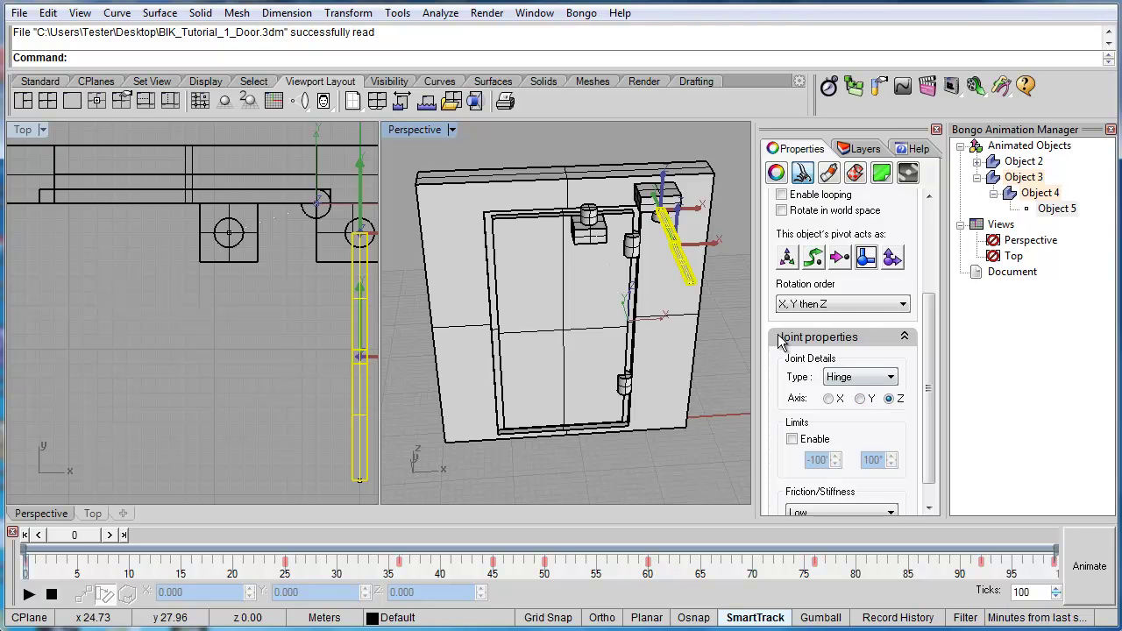
pyautogui.click(734, 298)
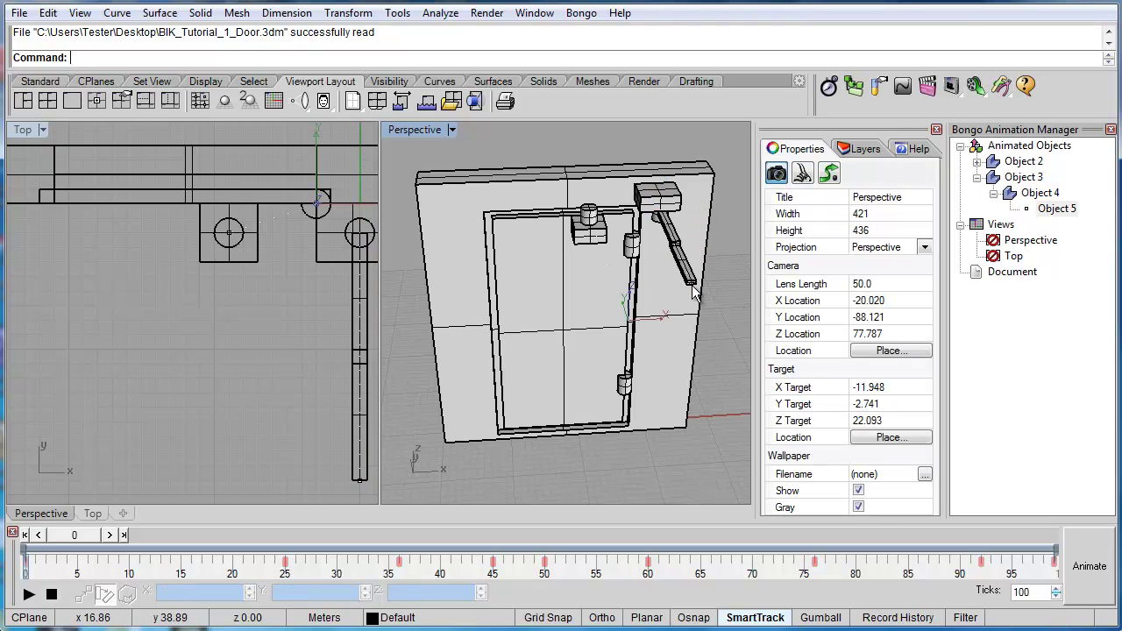
# Make Object 5's pivot a constraint targeting 'point - Object 6', folding the arms into a V
pyautogui.click(693, 294)
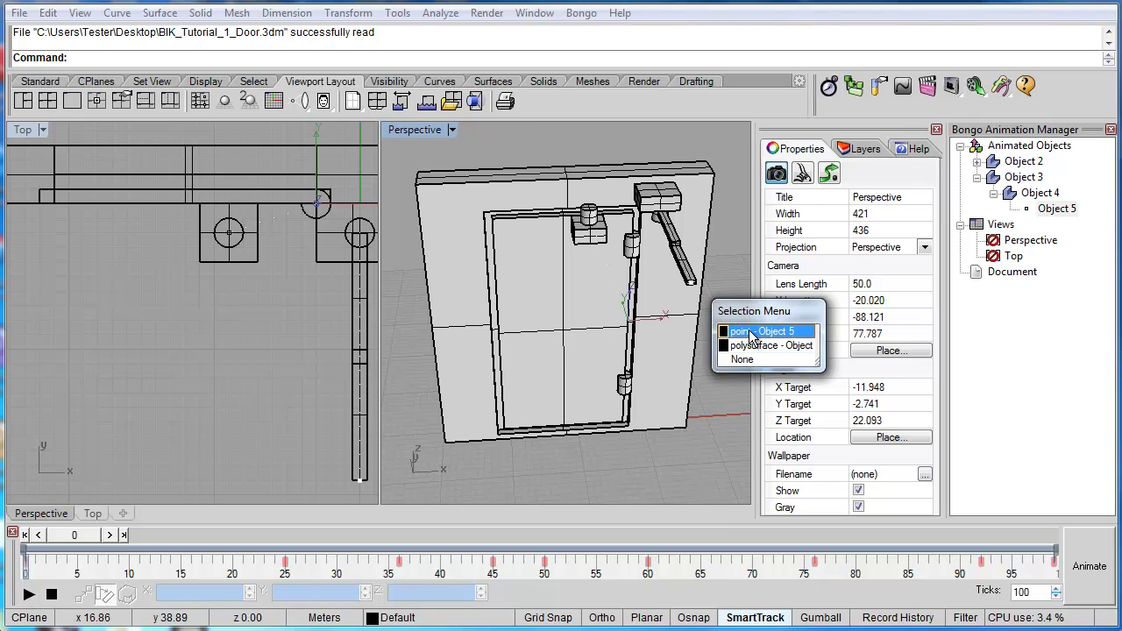
pyautogui.click(749, 331)
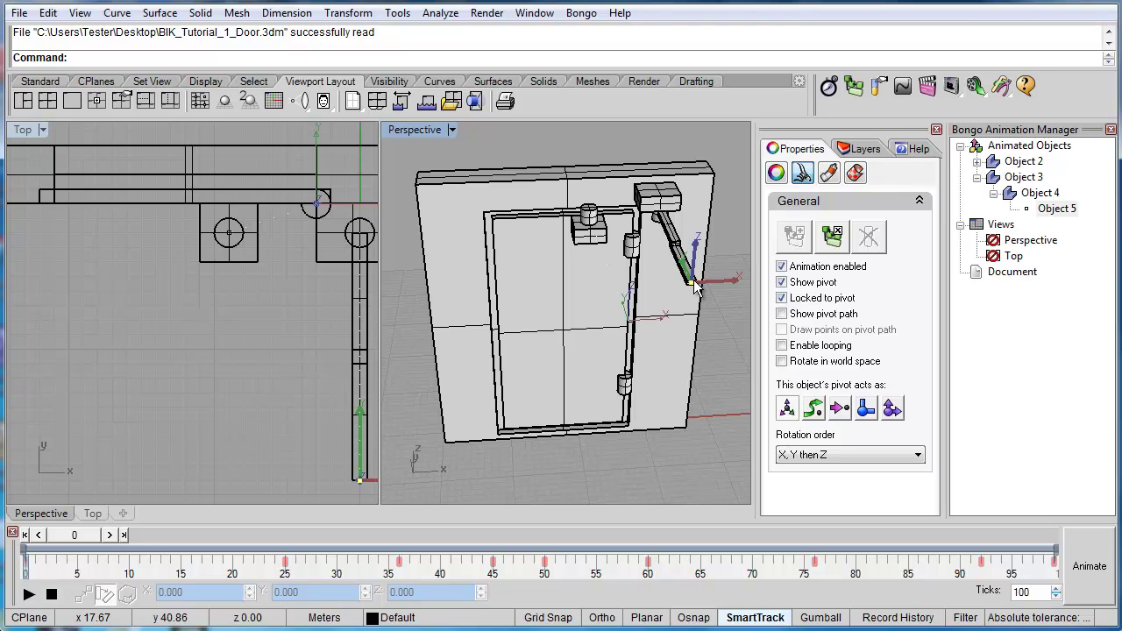
pyautogui.click(839, 408)
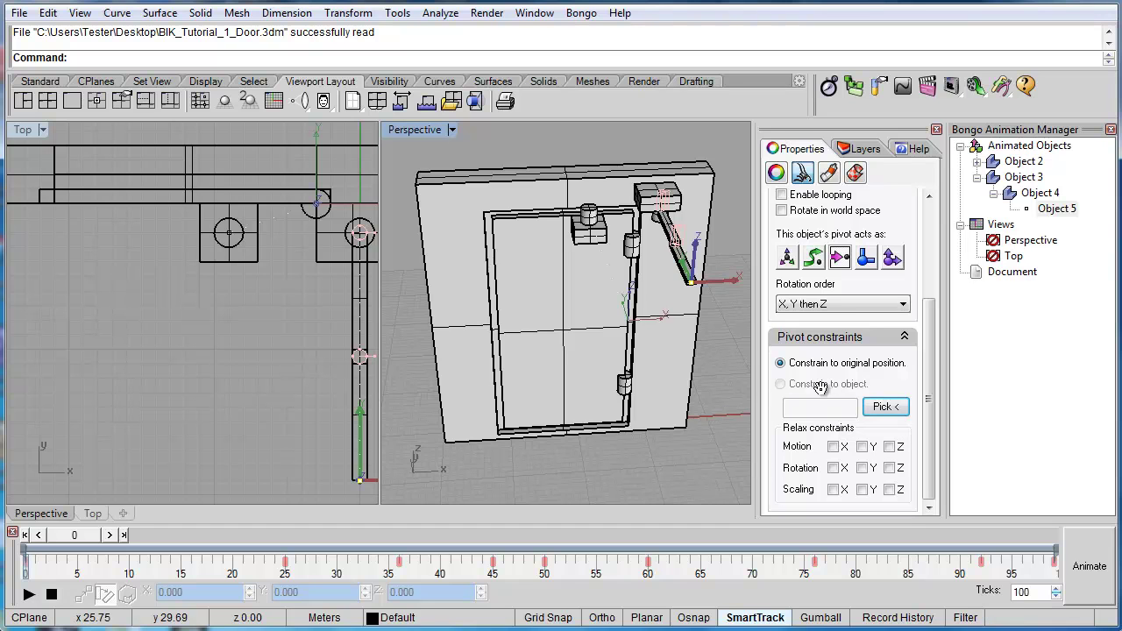
pyautogui.click(887, 408)
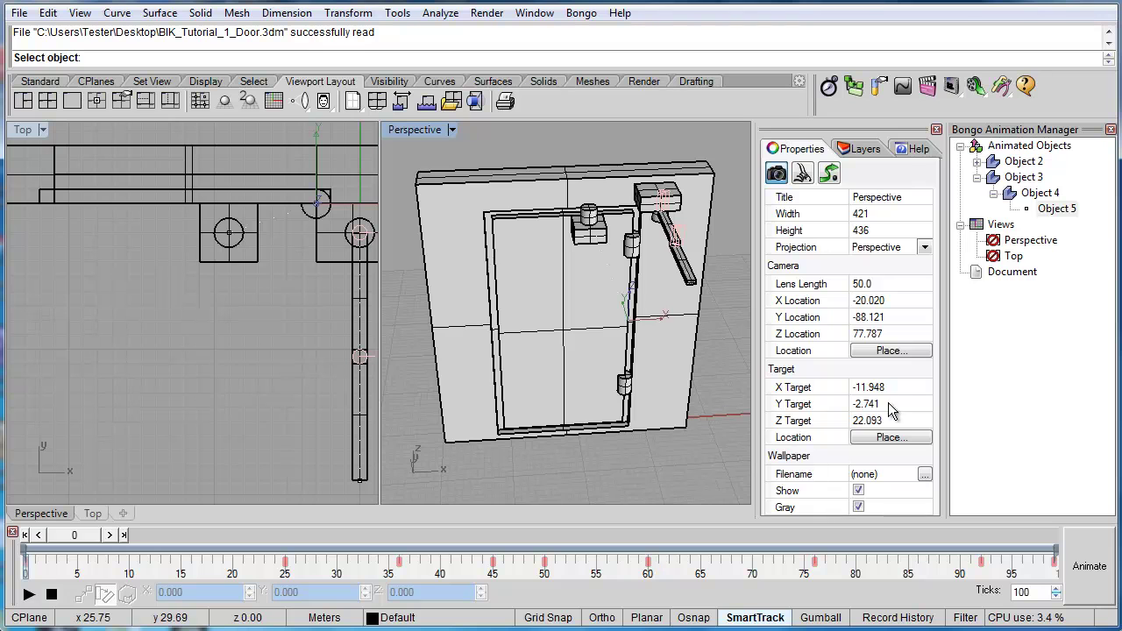
pyautogui.click(231, 235)
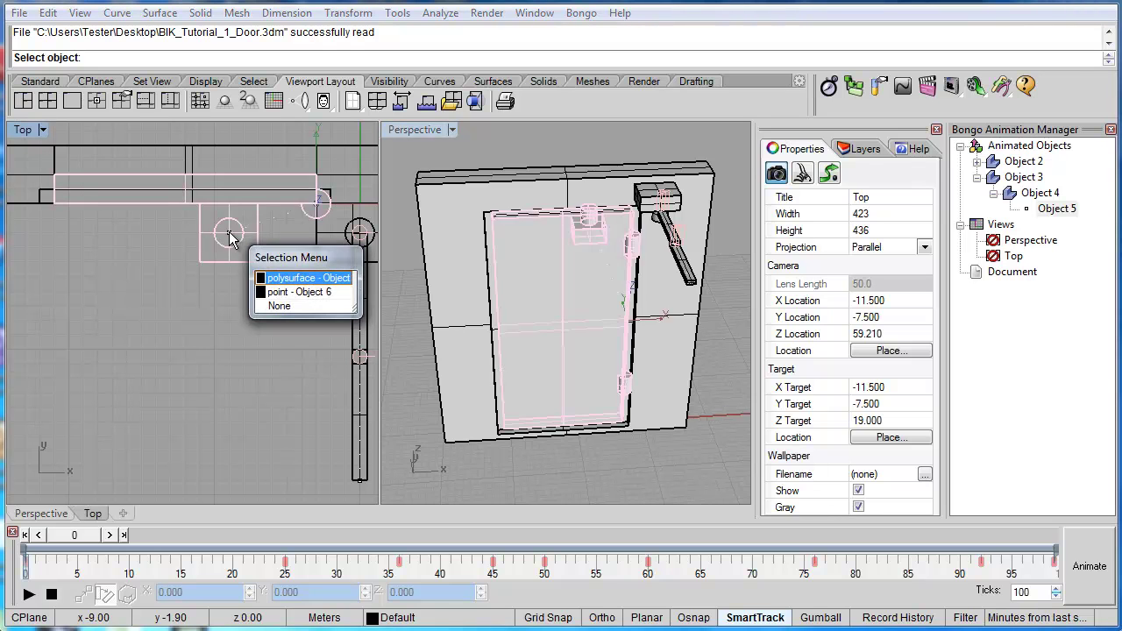
pyautogui.click(304, 291)
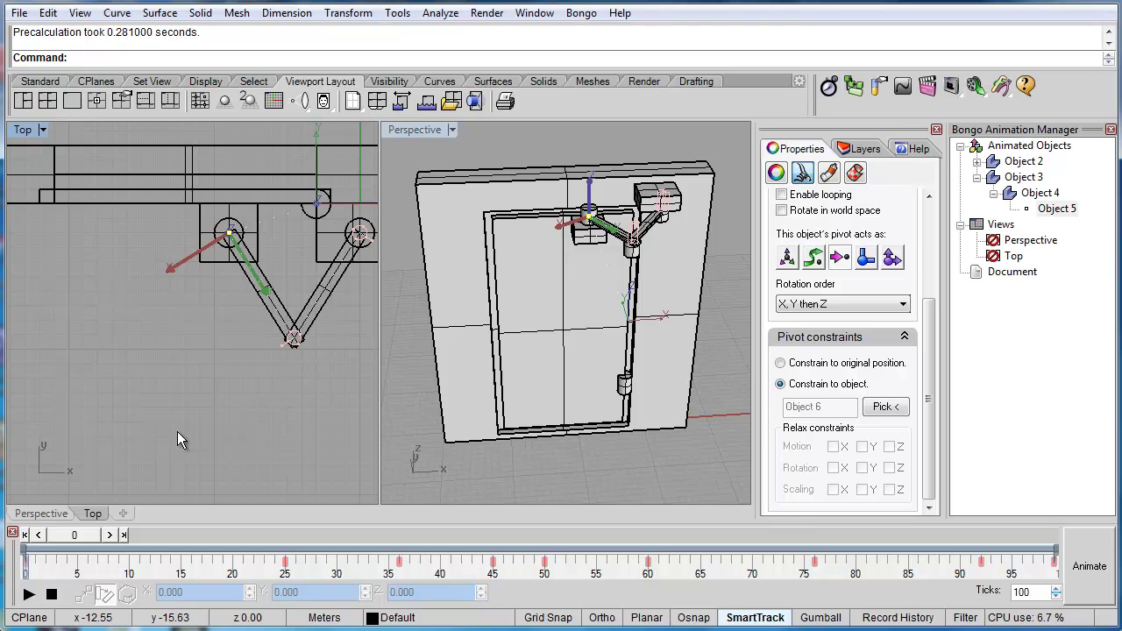
pyautogui.click(31, 596)
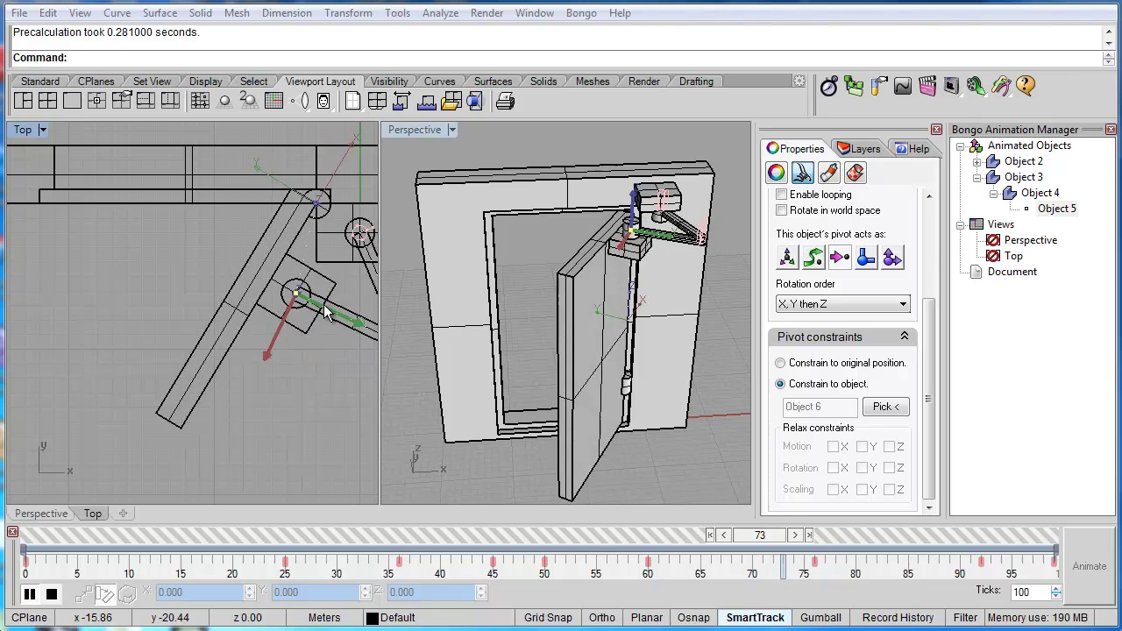
pyautogui.click(51, 594)
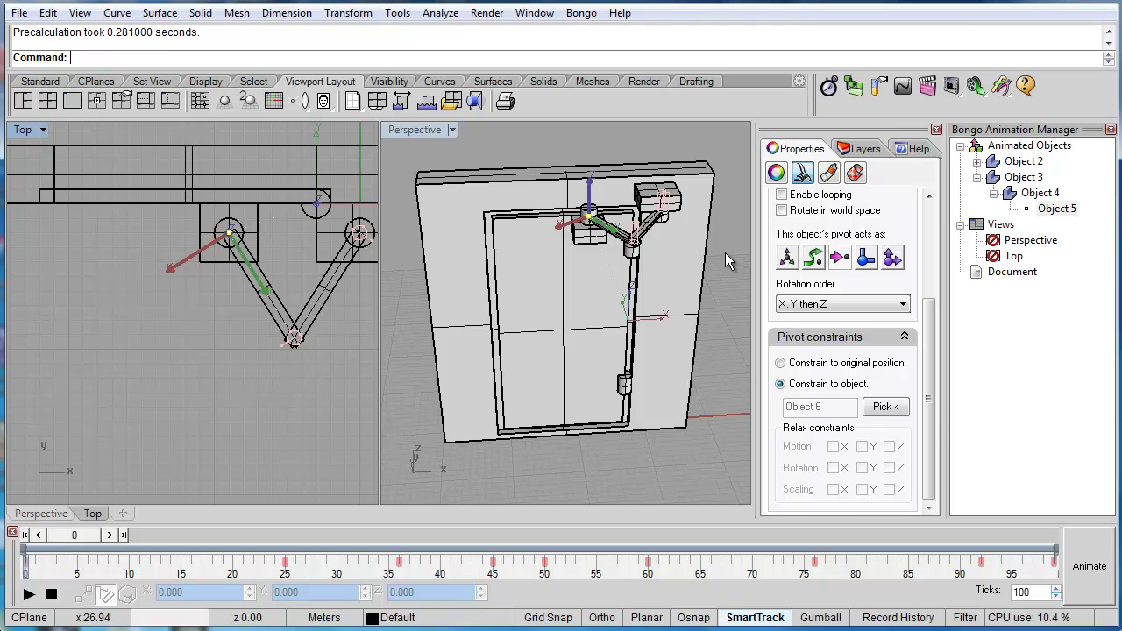
# Switch the Bongo Animation Manager tree to IK view
pyautogui.click(627, 230)
pyautogui.click(615, 231)
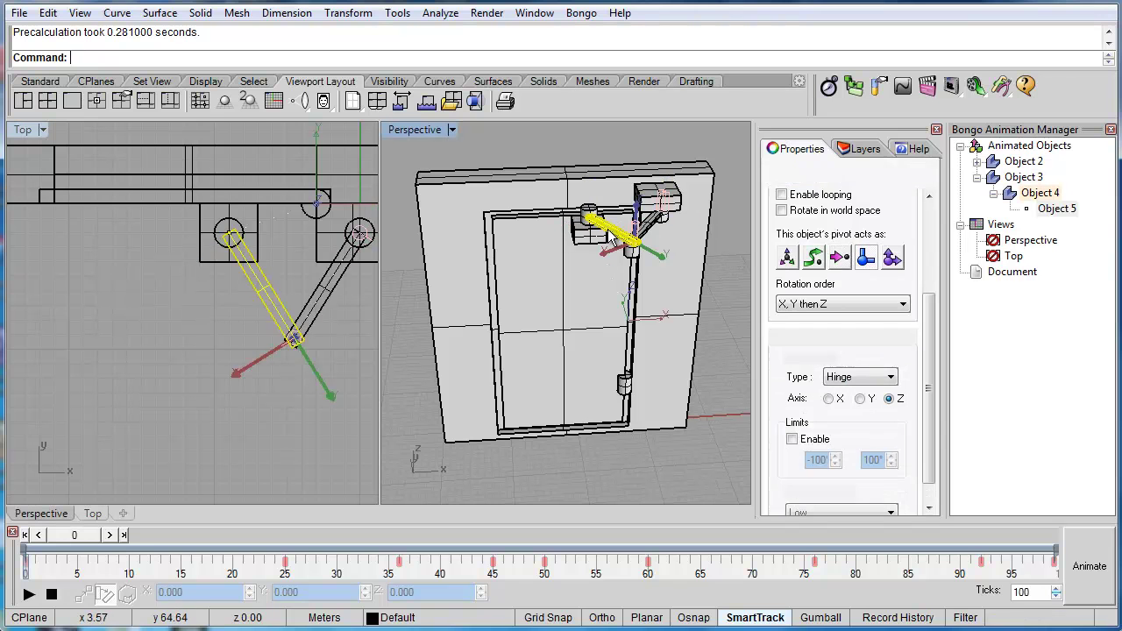
pyautogui.click(727, 250)
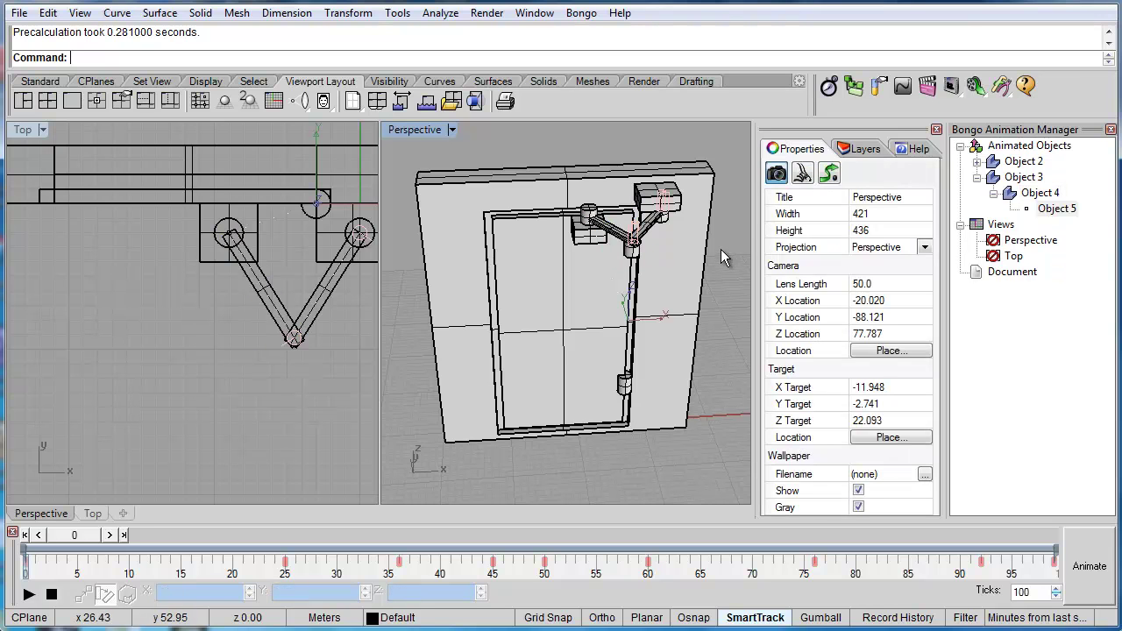
pyautogui.rightClick(988, 312)
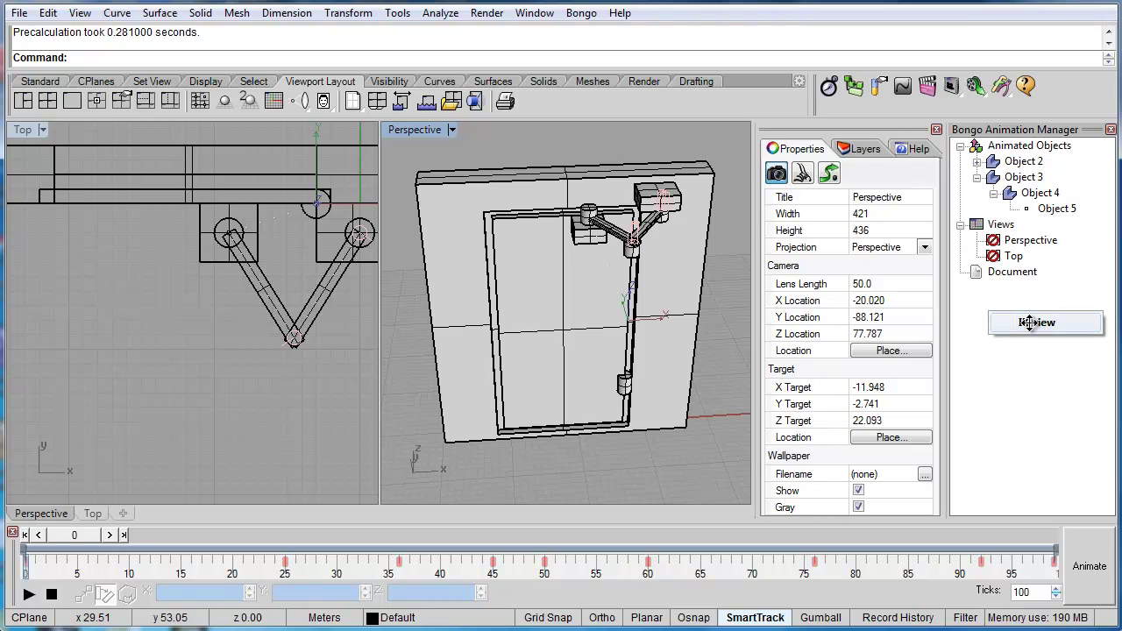
pyautogui.click(1021, 322)
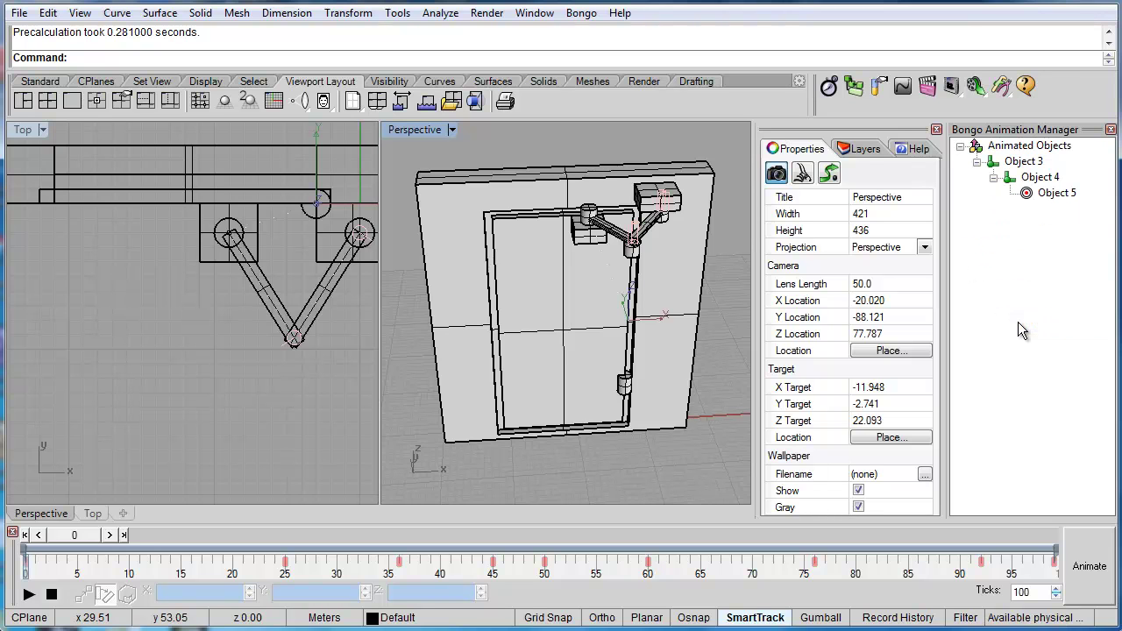
# Review the joint settings of Object 3, Object 4 and Object 5 in the IK chain
pyautogui.click(1023, 162)
pyautogui.click(1039, 177)
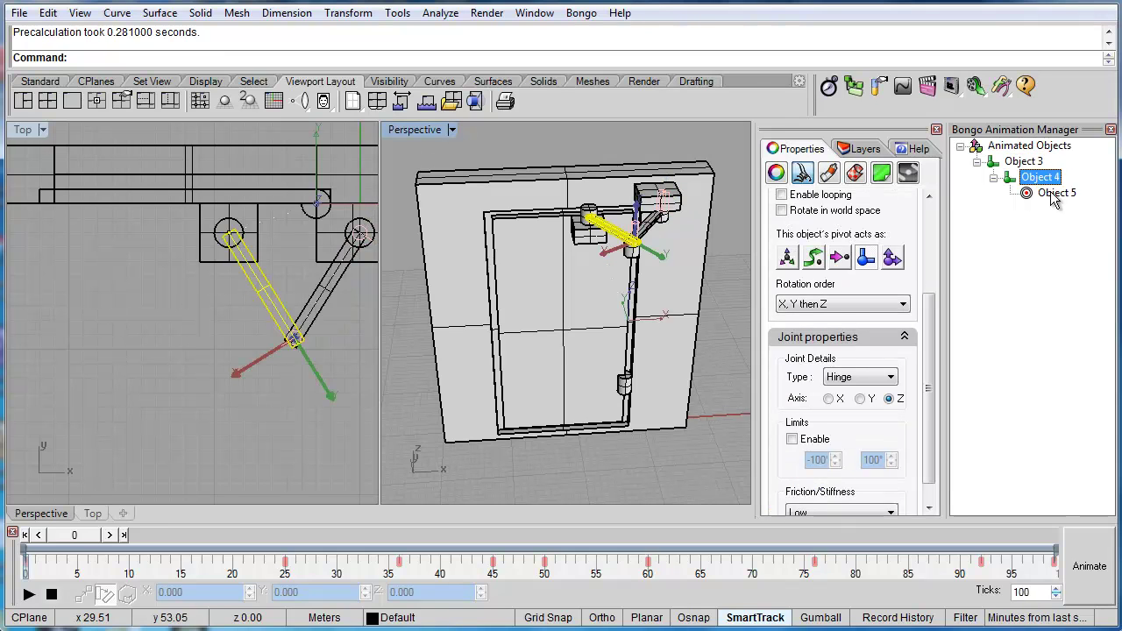
pyautogui.click(1055, 194)
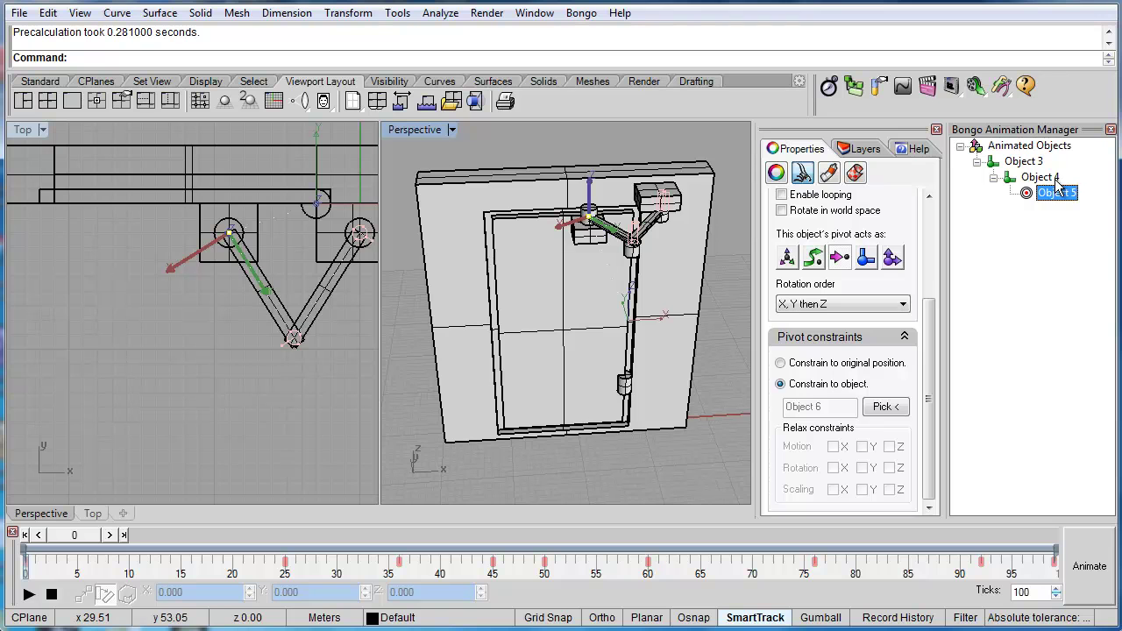
pyautogui.click(1047, 178)
pyautogui.click(1034, 162)
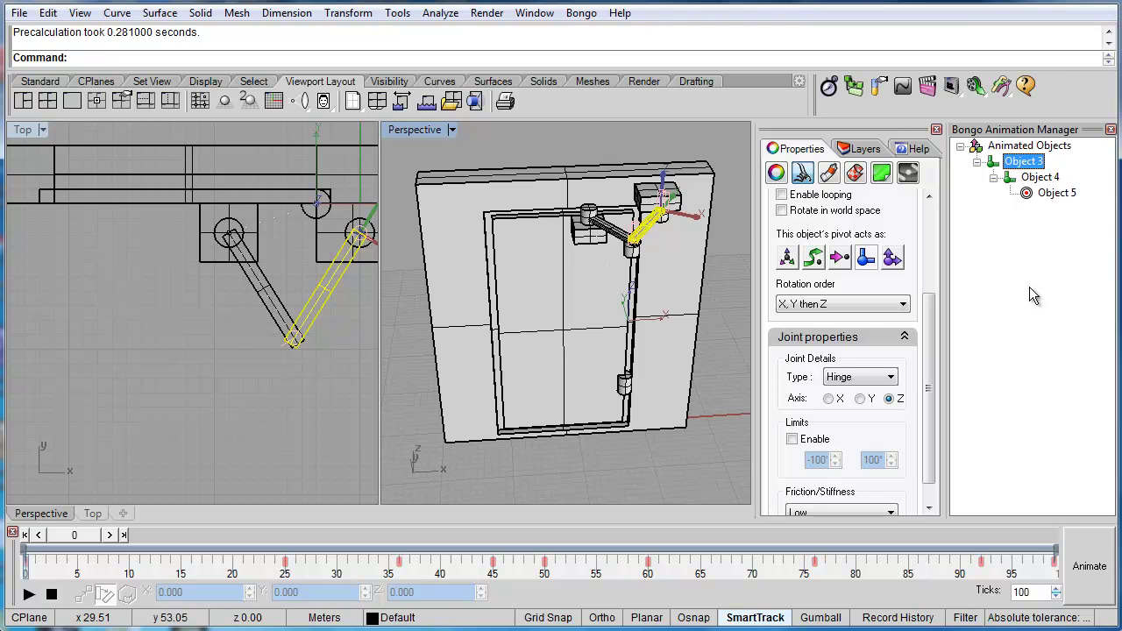
# Uncheck IK view to restore the full tree and play the door opening to frame 5
pyautogui.rightClick(1028, 285)
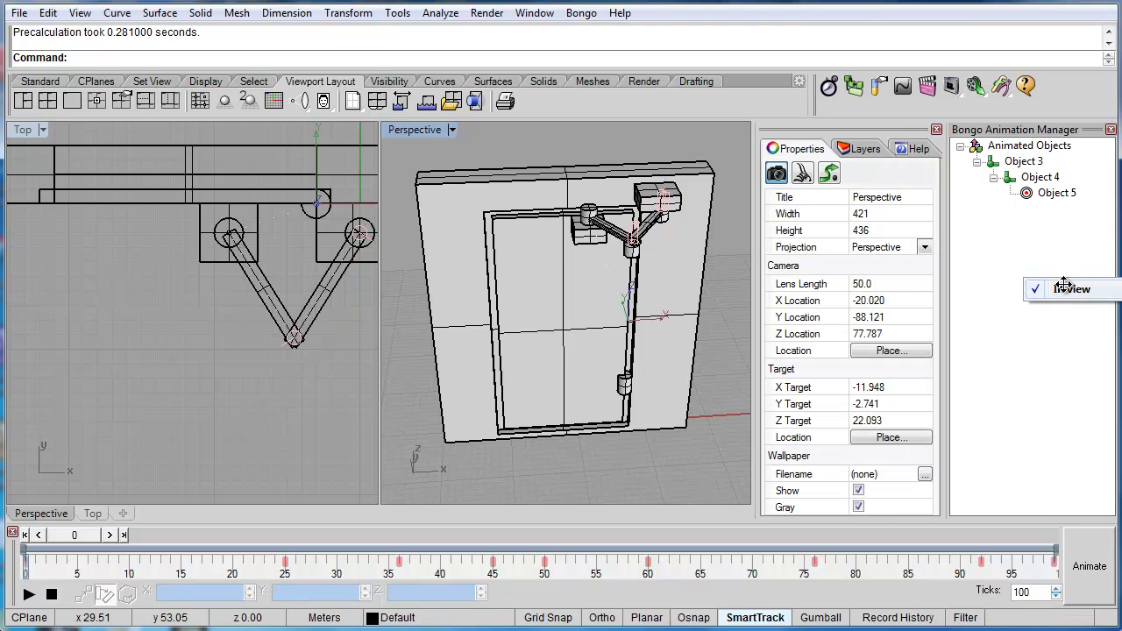
pyautogui.click(1065, 289)
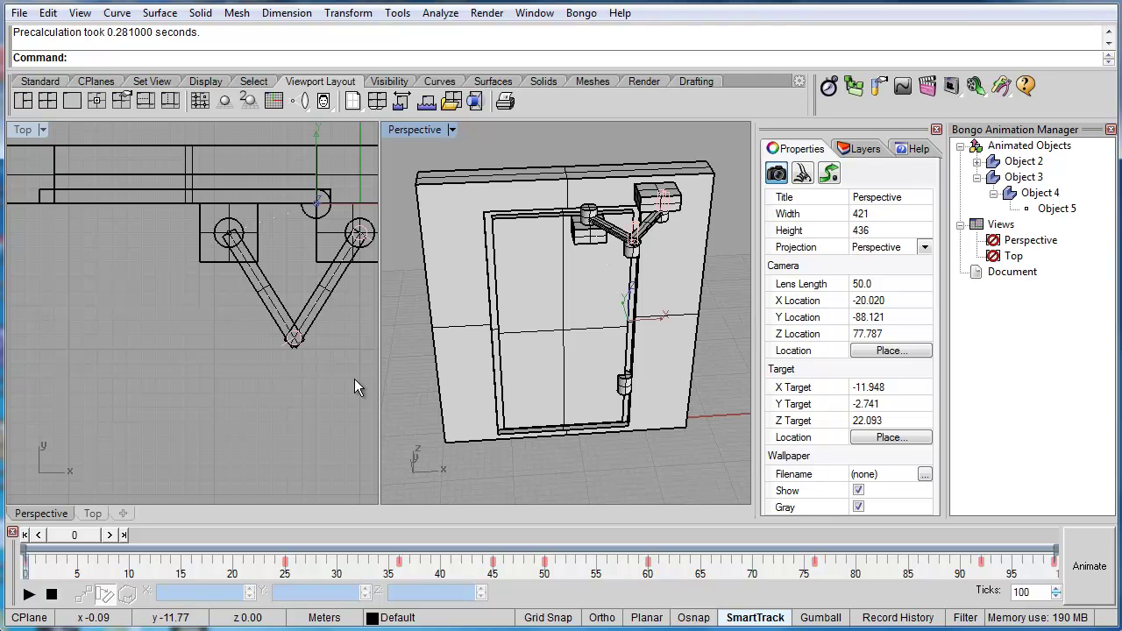
pyautogui.click(29, 595)
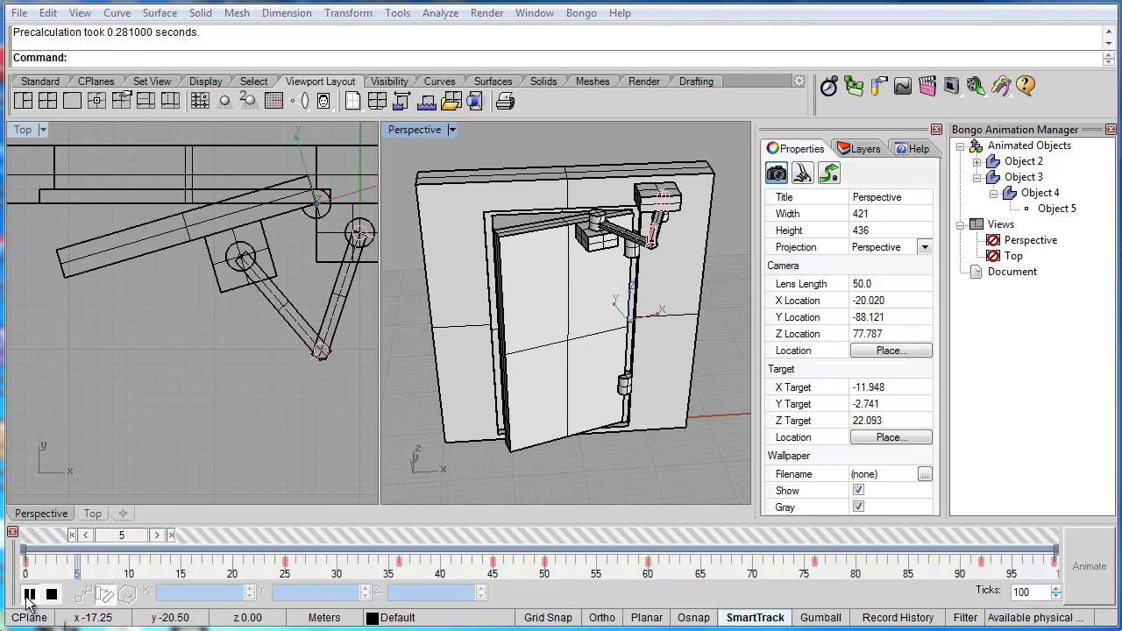